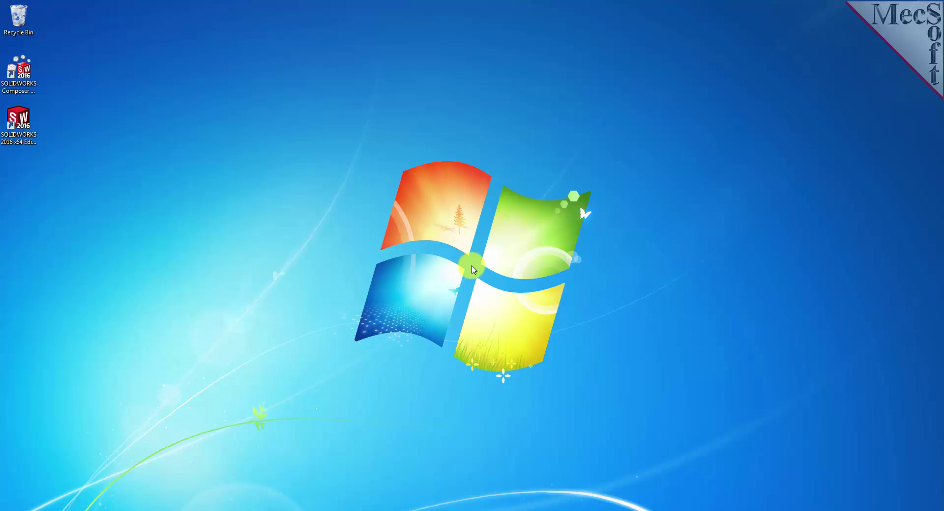
Launch SOLIDWORKS 2016 using Open from its desktop shortcut's right-click menu.
{"action": "double_click", "coordinate": [20, 123]}
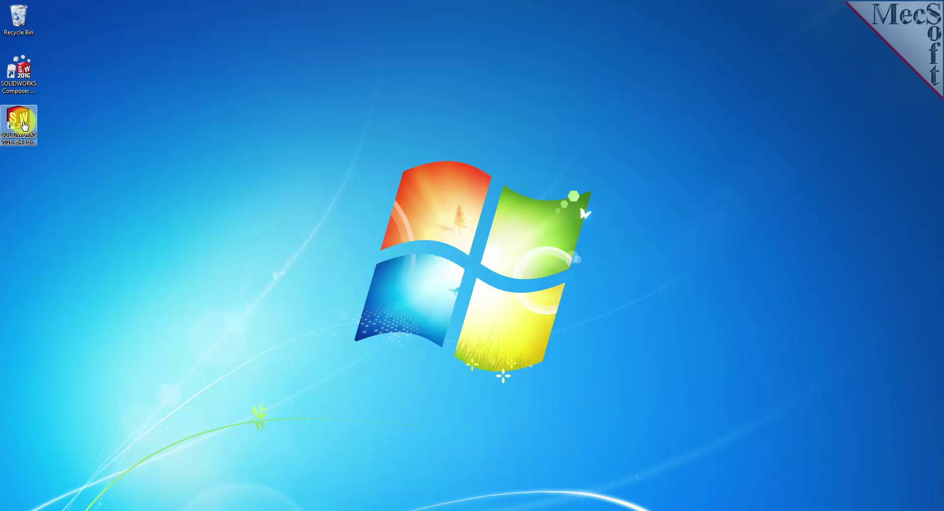
{"action": "right_click", "coordinate": [23, 124]}
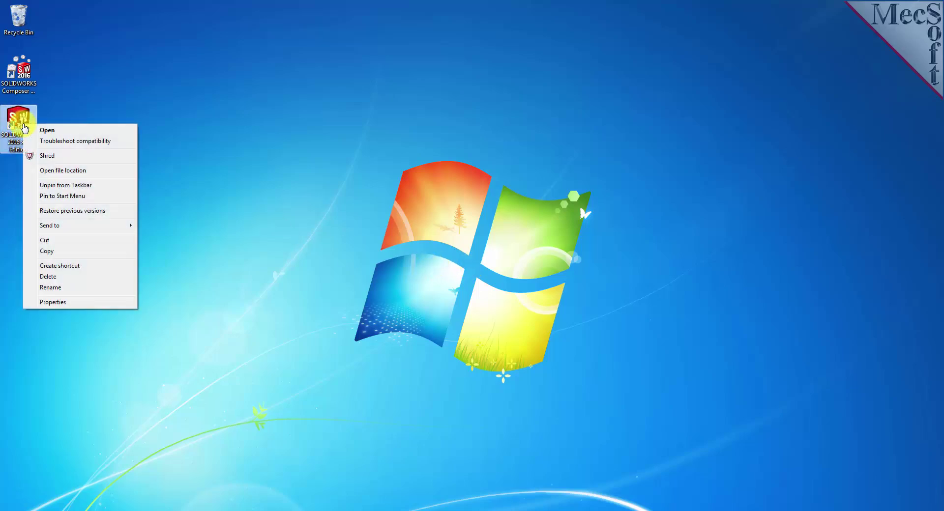
{"action": "left_click", "coordinate": [47, 130]}
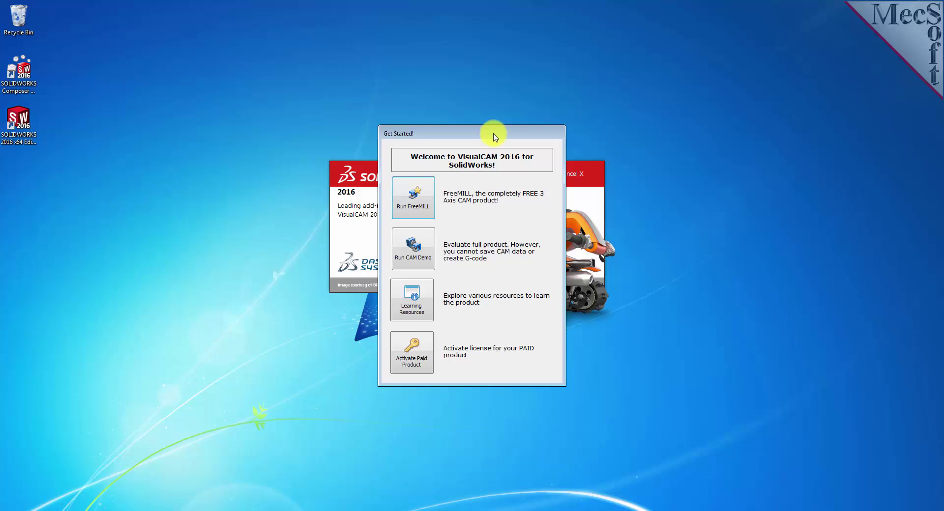
Move the VisualCAM Get Started dialog aside and run the free FreeMILL product.
{"action": "left_click_drag", "start_coordinate": [495, 137], "coordinate": [246, 122]}
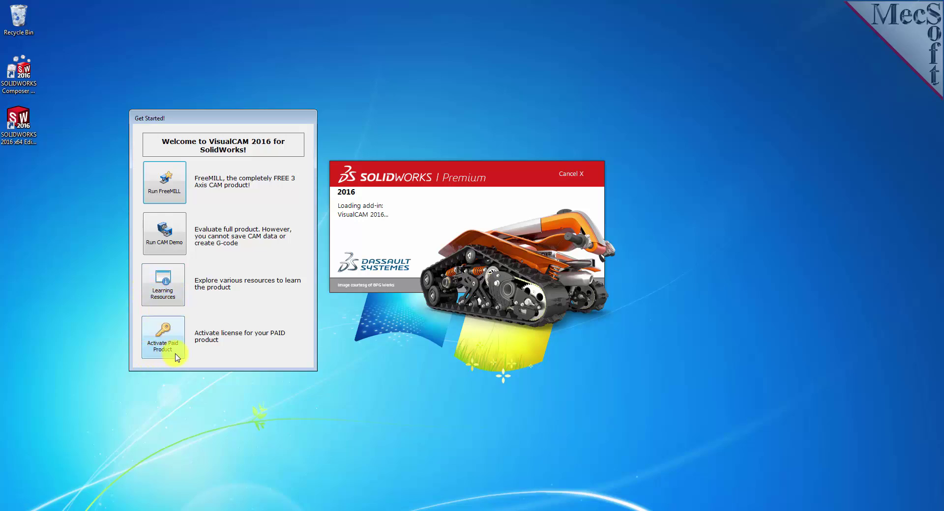
{"action": "left_click", "coordinate": [168, 185]}
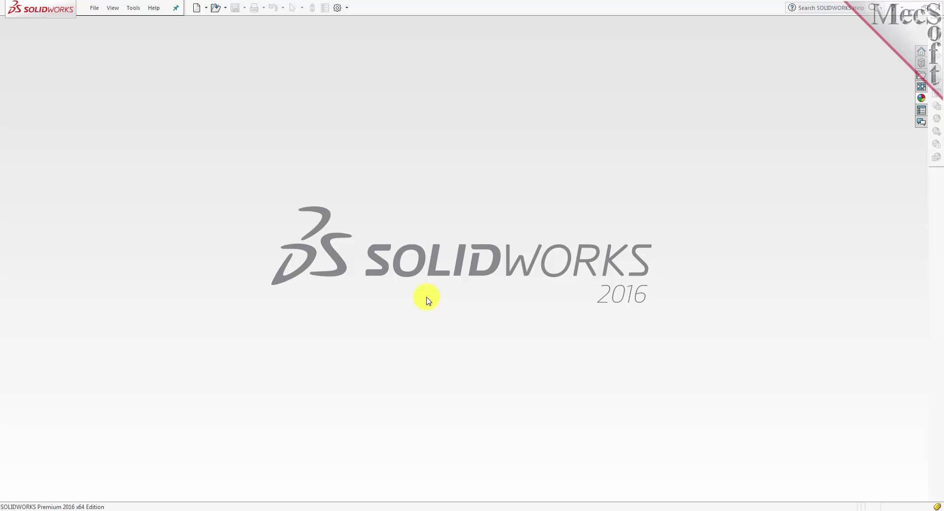
Open Cap.SLDPRT from the QuickStart folder through File > Open.
{"action": "left_click", "coordinate": [95, 12]}
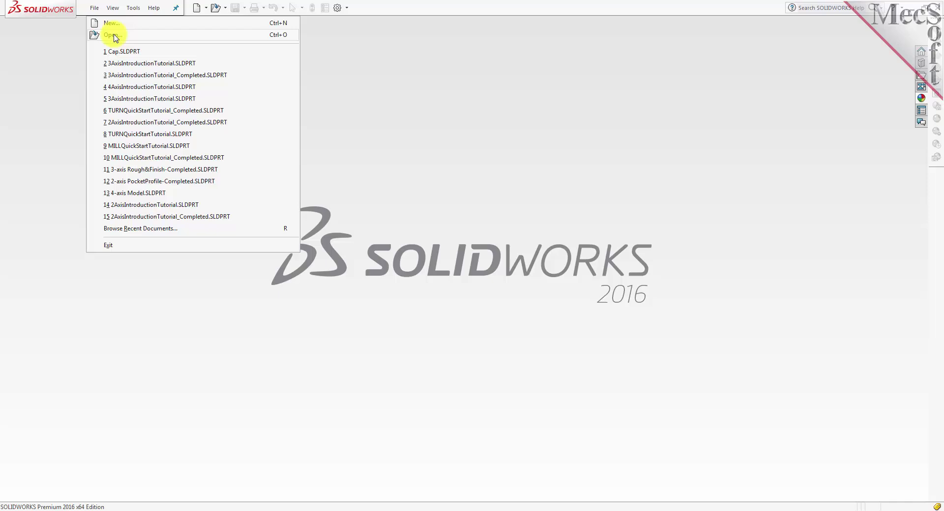
{"action": "left_click", "coordinate": [113, 36]}
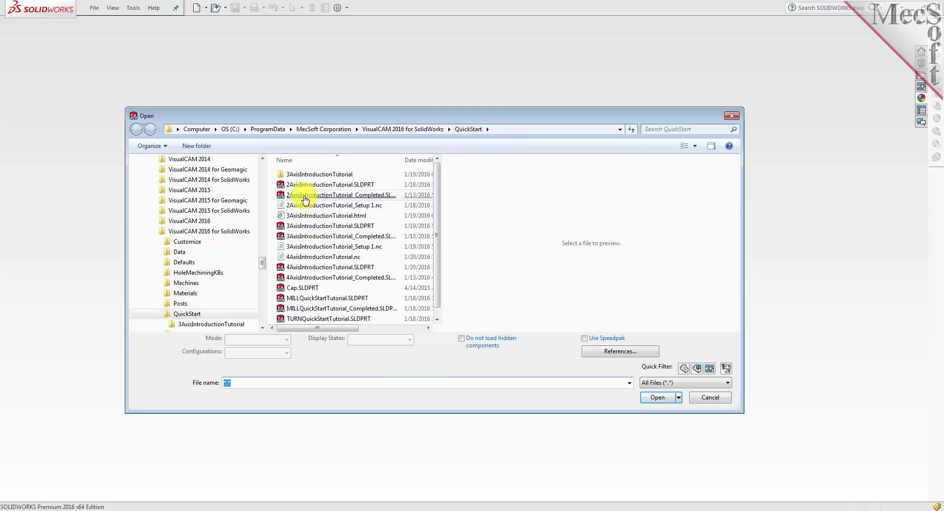
{"action": "left_click", "coordinate": [290, 290]}
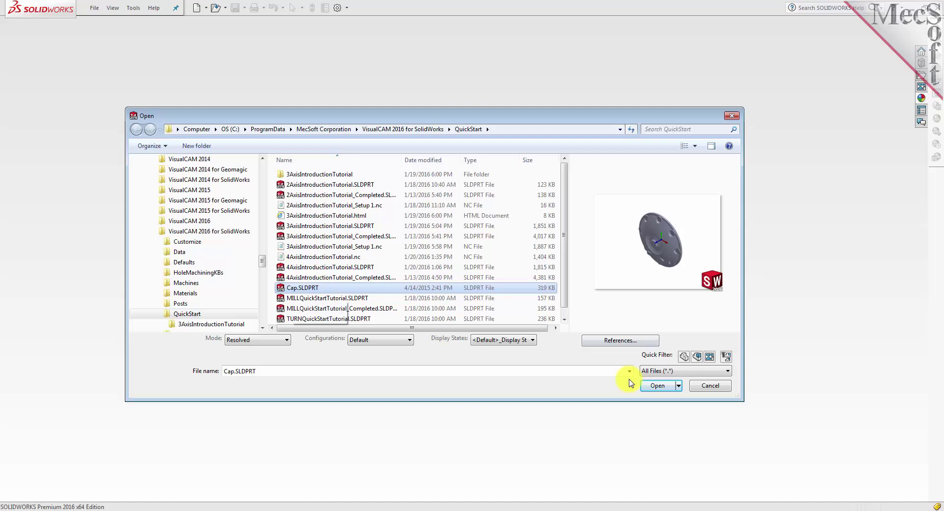
{"action": "left_click", "coordinate": [657, 387]}
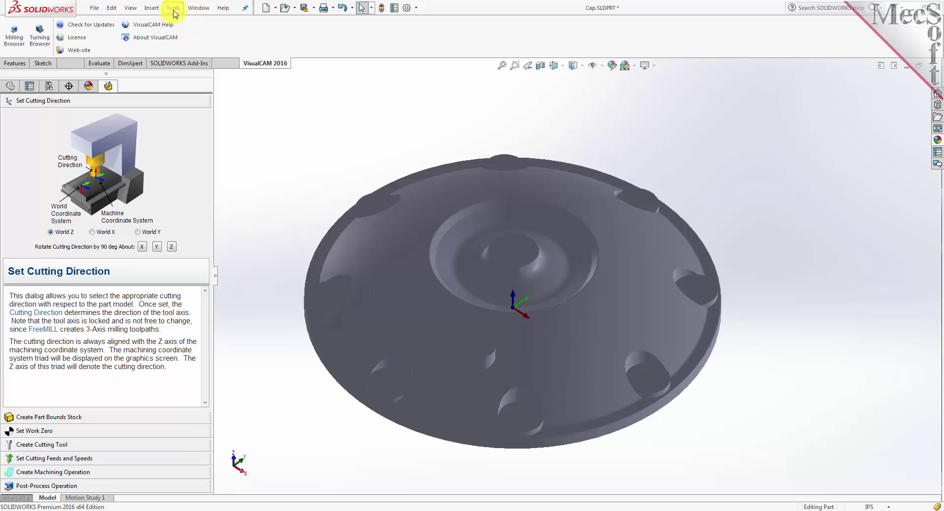
{"action": "left_click", "coordinate": [173, 8]}
{"action": "mouse_move", "coordinate": [179, 49]}
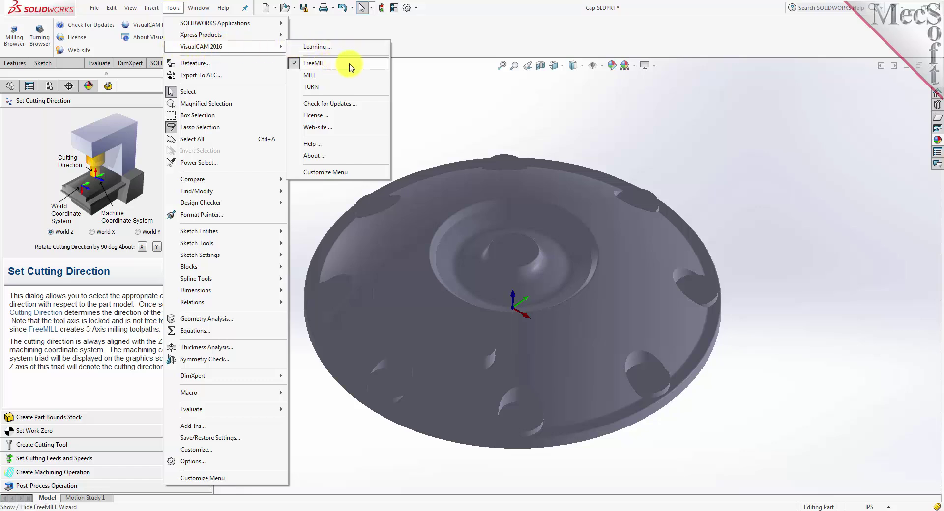
{"action": "left_click", "coordinate": [433, 26]}
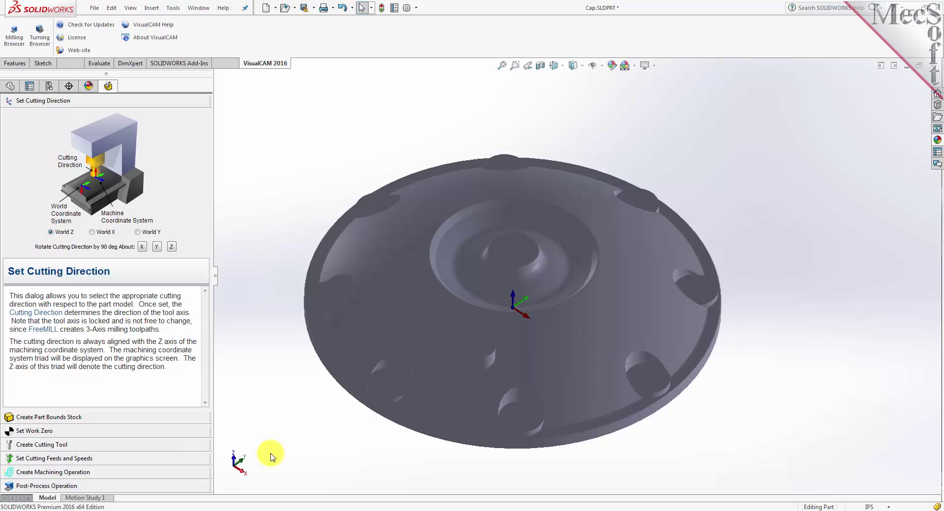
{"action": "left_click", "coordinate": [138, 232]}
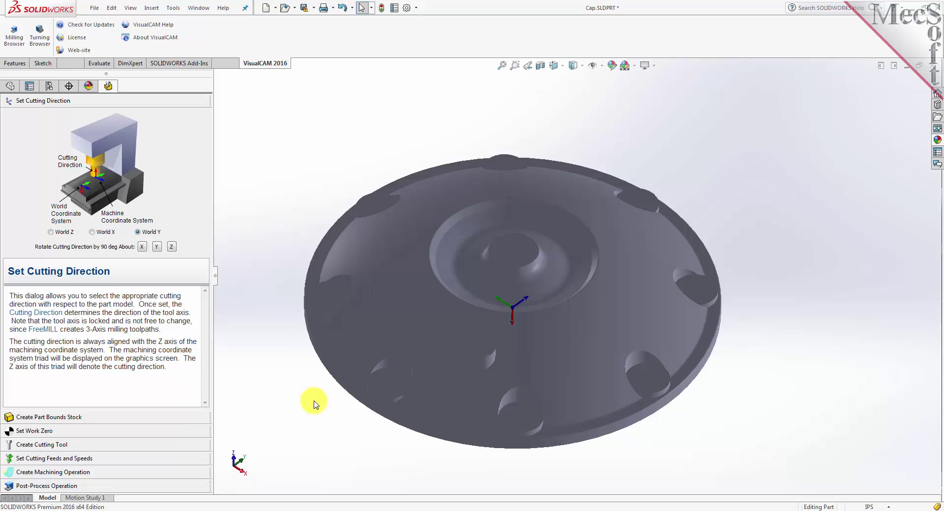
{"action": "mouse_move", "coordinate": [327, 413]}
{"action": "middle_mouse_down"}
{"action": "mouse_move", "coordinate": [329, 359]}
{"action": "mouse_move", "coordinate": [325, 415]}
{"action": "mouse_move", "coordinate": [327, 407]}
{"action": "middle_mouse_up"}
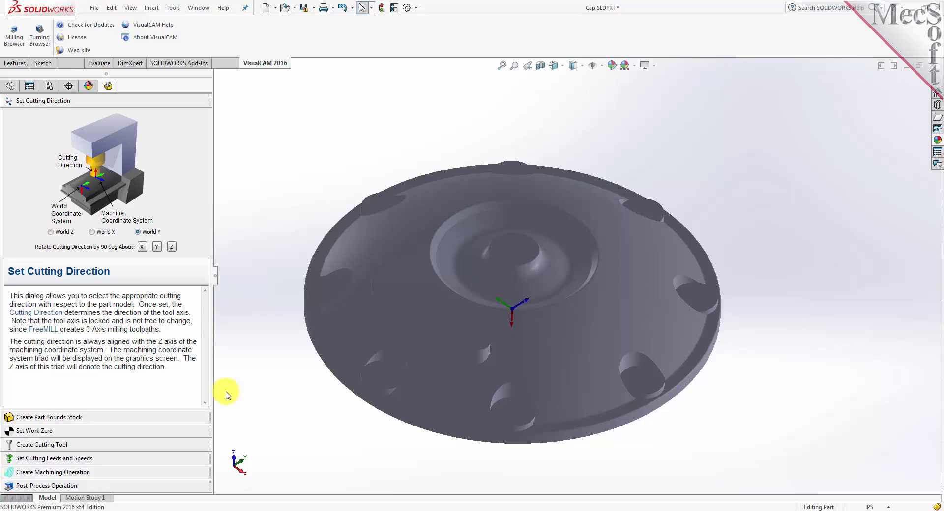
{"action": "left_click", "coordinate": [51, 233]}
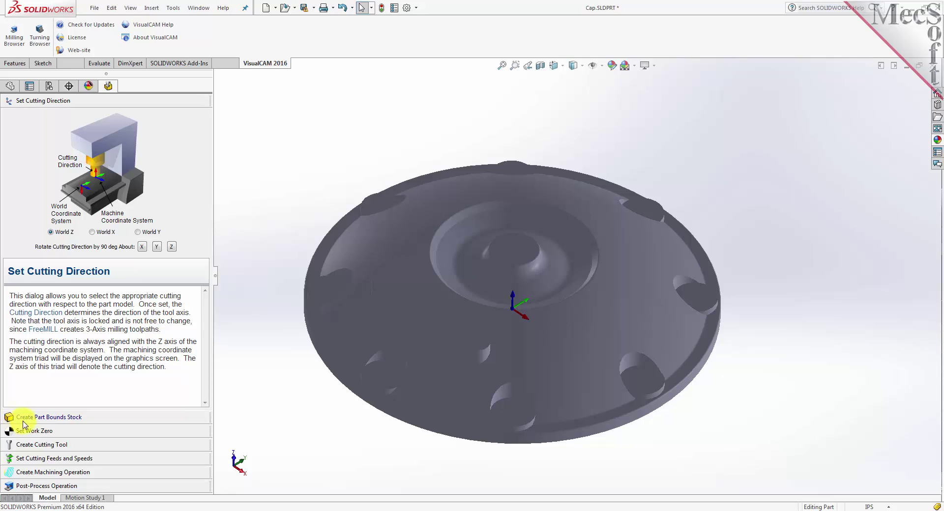
Create a 16 × 16 × 3 part-bounds stock box, leaving X, Y and Z+ offsets at 0.
{"action": "left_click", "coordinate": [77, 418]}
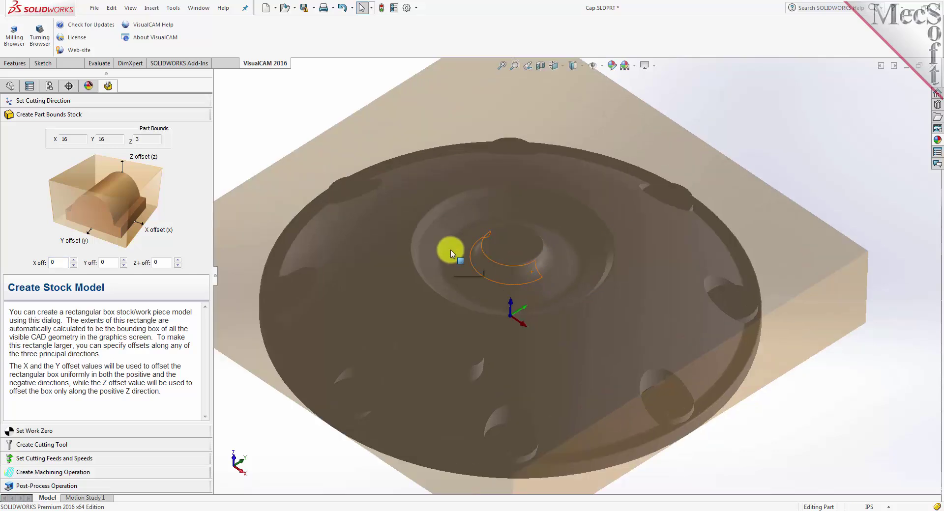
{"action": "scroll", "coordinate": [462, 248], "scroll_direction": "up", "scroll_amount": 2}
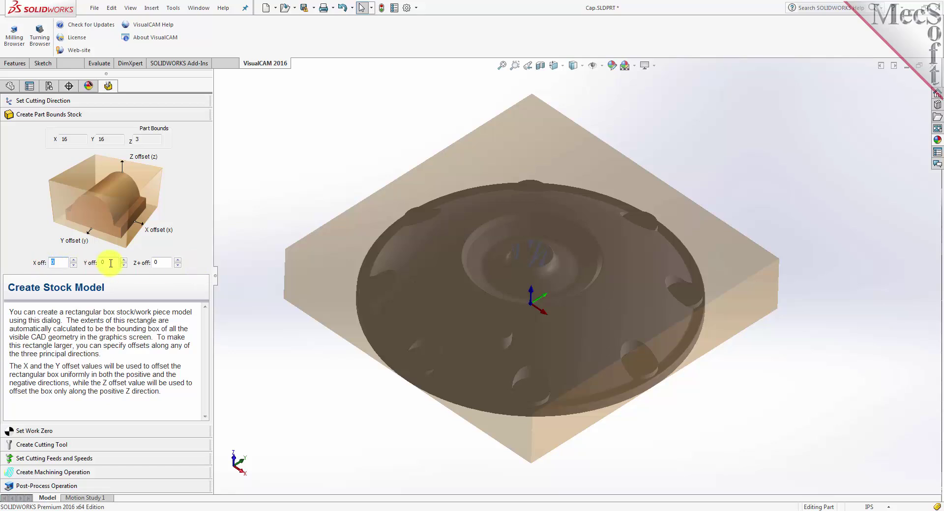
{"action": "left_click", "coordinate": [158, 262]}
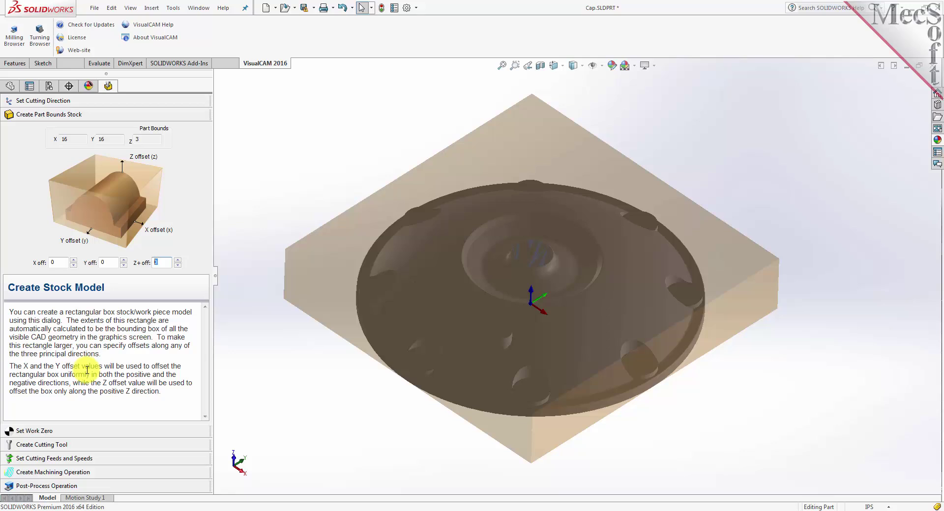
Set the work zero to the stock box's Highest Z, North West corner.
{"action": "left_click", "coordinate": [57, 432]}
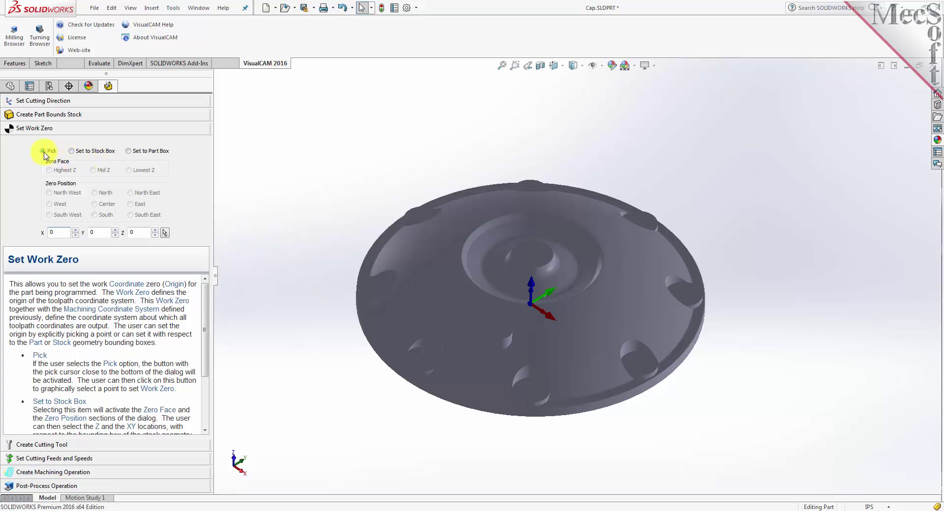
{"action": "left_click", "coordinate": [72, 152]}
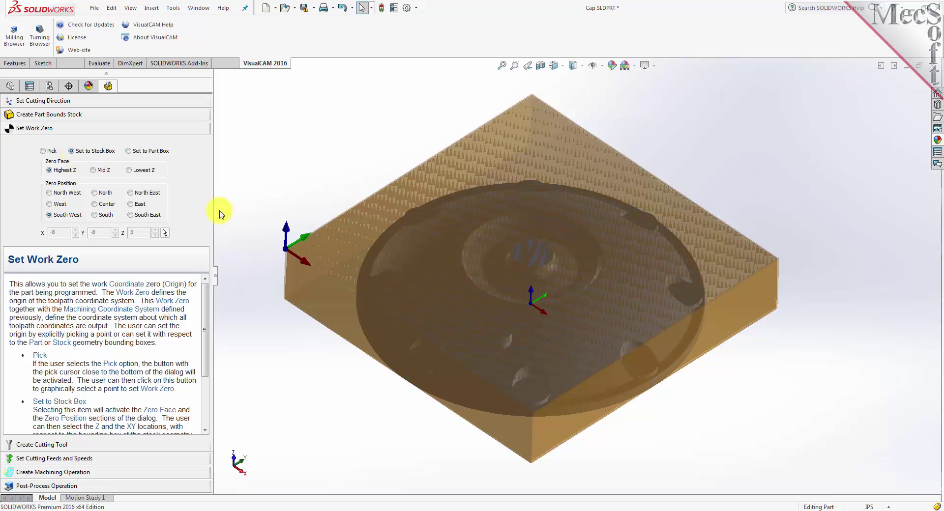
{"action": "middle_click_drag", "start_coordinate": [344, 396], "coordinate": [355, 377]}
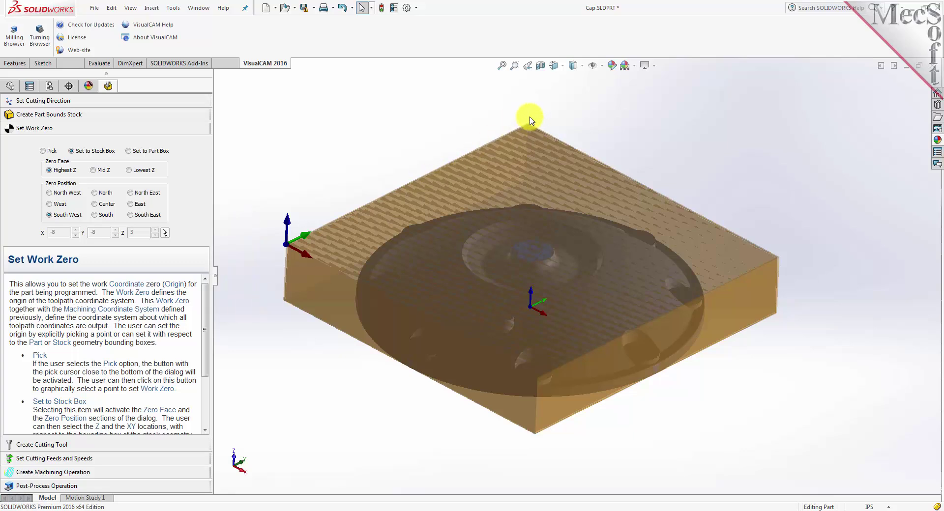
{"action": "left_click", "coordinate": [51, 194]}
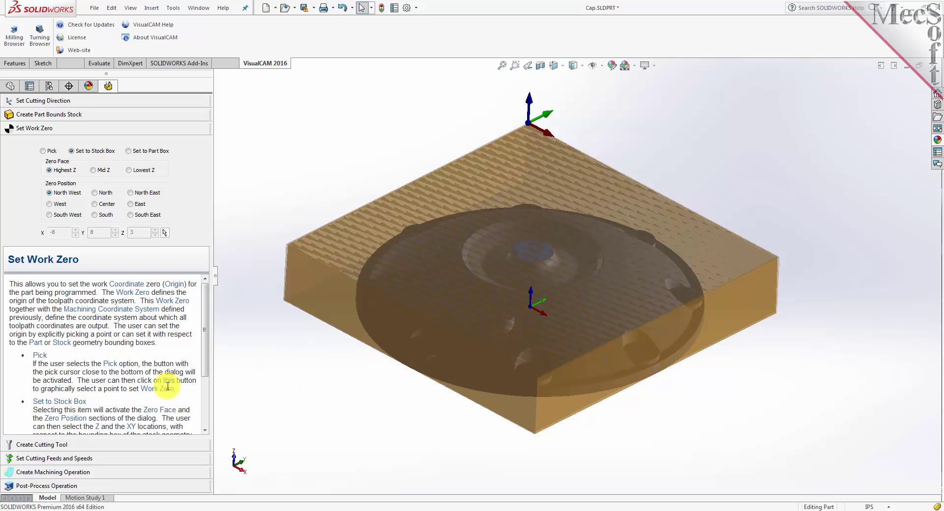
Define a Ball cutter with 0.5 diameter, holder diameter 1 and 2.5 flute length.
{"action": "left_click", "coordinate": [64, 445]}
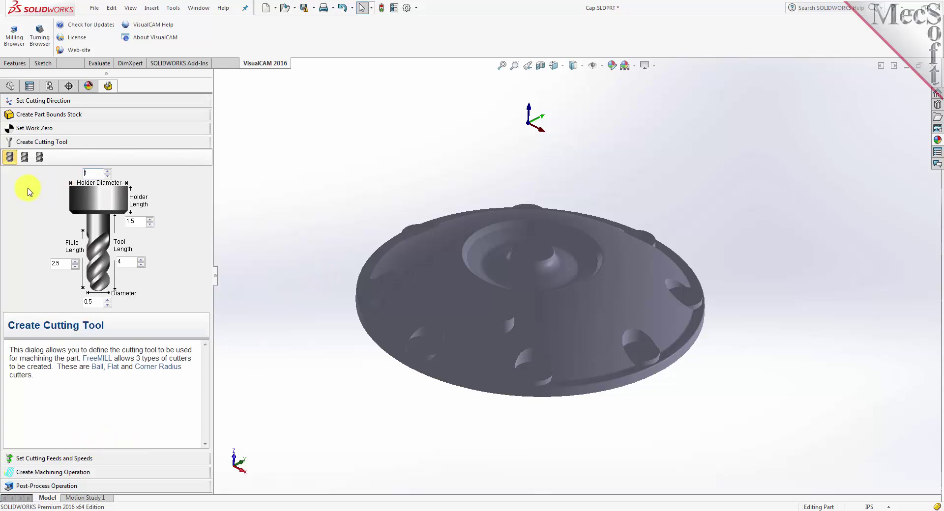
{"action": "left_click", "coordinate": [25, 157]}
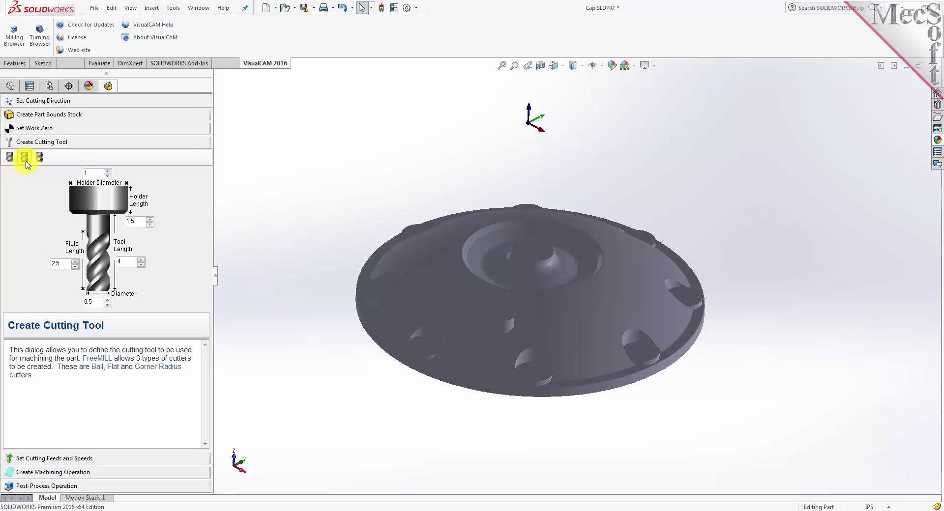
{"action": "left_click", "coordinate": [39, 157]}
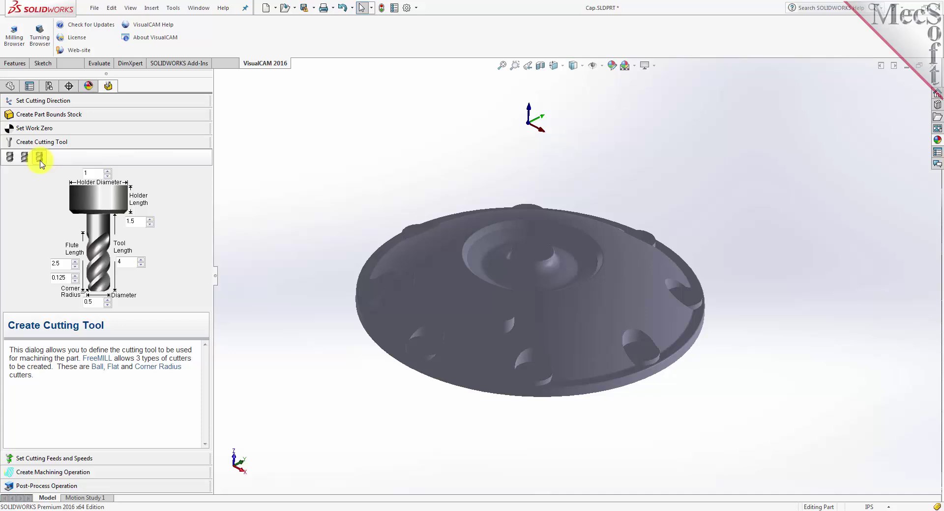
{"action": "left_click", "coordinate": [10, 158]}
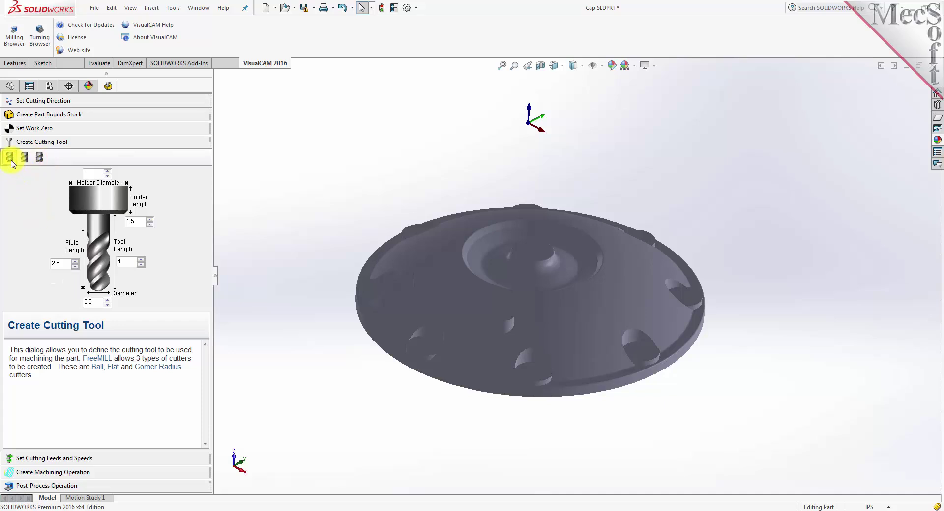
{"action": "double_click", "coordinate": [90, 301]}
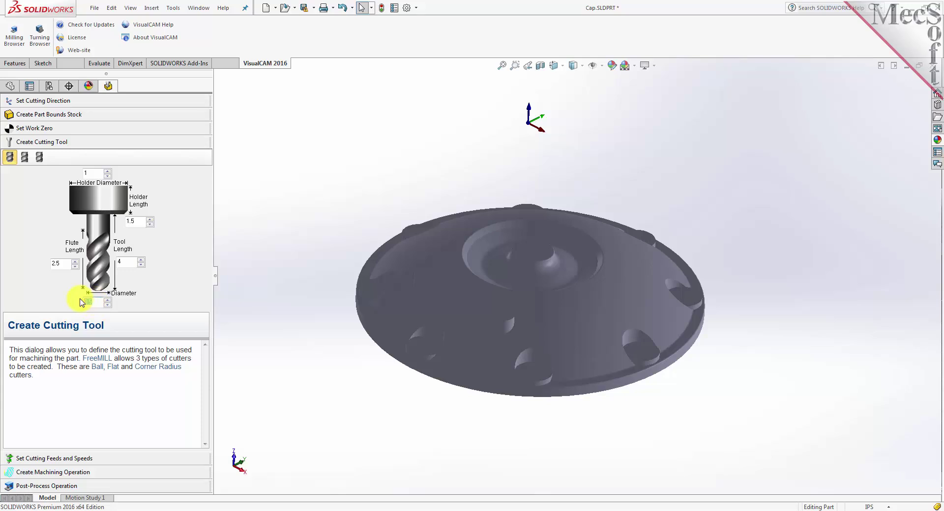
{"action": "left_click", "coordinate": [130, 265]}
{"action": "type", "text": "1"}
{"action": "double_click", "coordinate": [54, 264]}
Check feeds and speeds: 24446 RPM spindle, 14.667 in/min cut, 11 in/min engage and retract.
{"action": "left_click", "coordinate": [90, 458]}
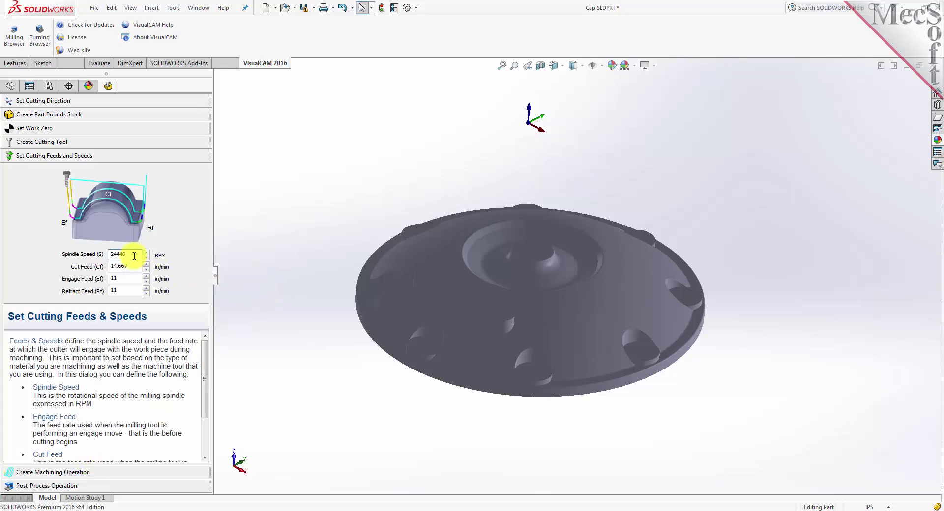
{"action": "left_click_drag", "start_coordinate": [133, 256], "coordinate": [103, 290]}
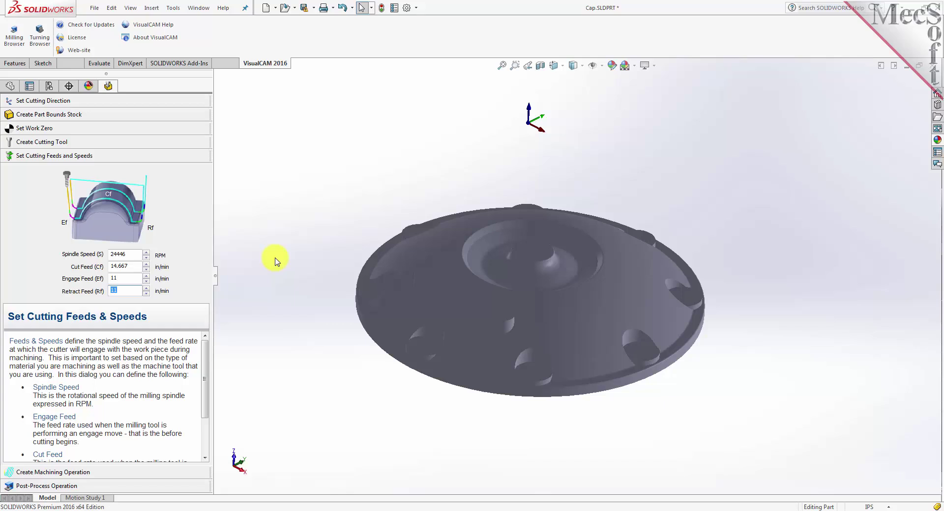
Confirm the machining operation uses a 0.05 step distance with Cut Direction Along X.
{"action": "left_click", "coordinate": [78, 473]}
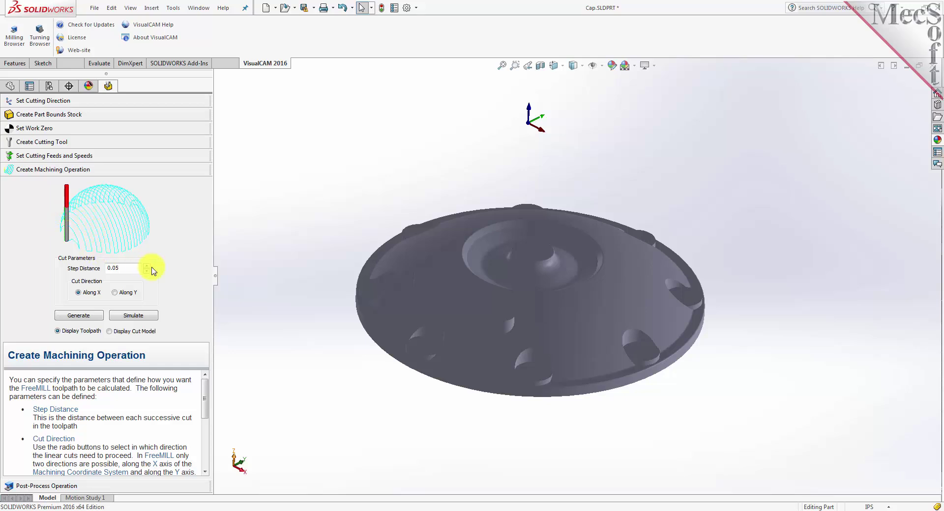
{"action": "left_click_drag", "start_coordinate": [127, 268], "coordinate": [100, 271]}
Generate the parallel toolpath and inspect its coverage of the Cap's slot, pockets and boss.
{"action": "left_click", "coordinate": [79, 316]}
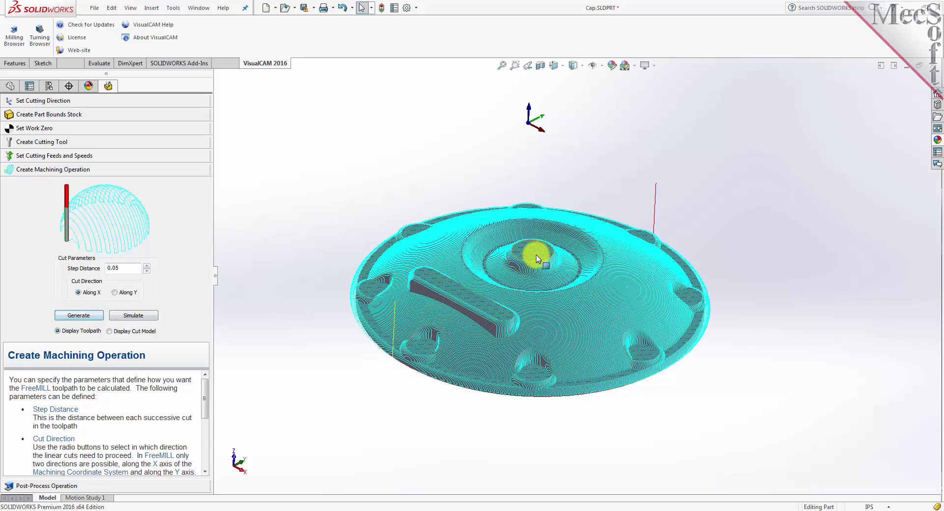
{"action": "middle_click_drag", "start_coordinate": [535, 255], "coordinate": [516, 295]}
{"action": "scroll", "coordinate": [517, 301], "scroll_direction": "up", "scroll_amount": 3}
{"action": "scroll", "coordinate": [521, 309], "scroll_direction": "up", "scroll_amount": 3}
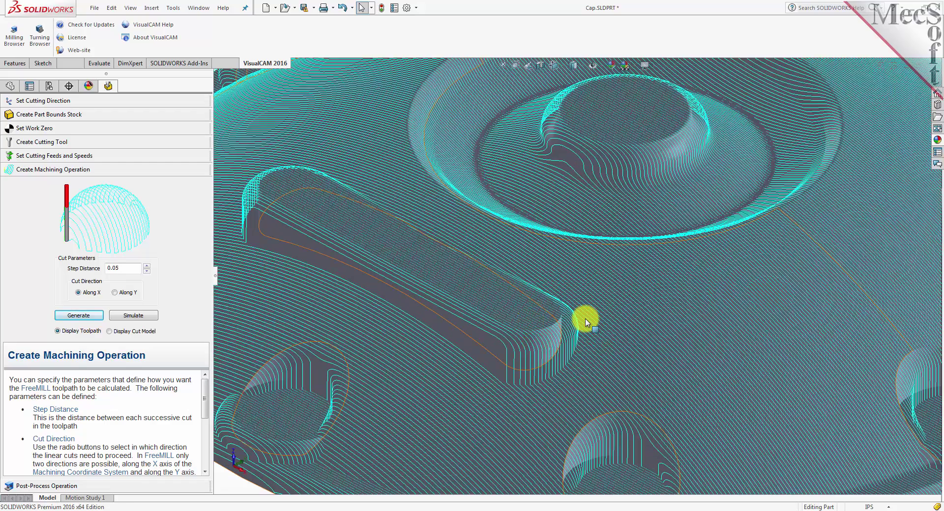
{"action": "scroll", "coordinate": [566, 314], "scroll_direction": "down", "scroll_amount": 2}
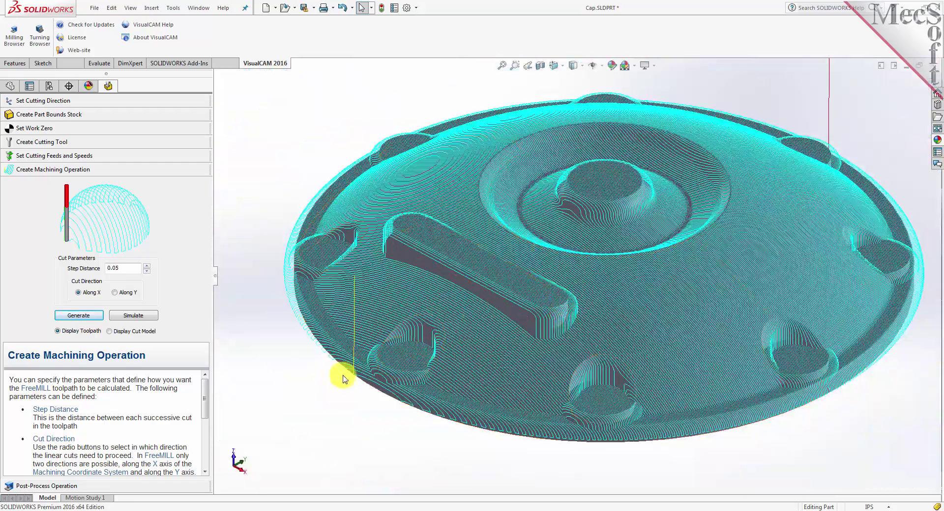
{"action": "scroll", "coordinate": [334, 376], "scroll_direction": "down", "scroll_amount": 2}
{"action": "scroll", "coordinate": [765, 116], "scroll_direction": "down", "scroll_amount": 1}
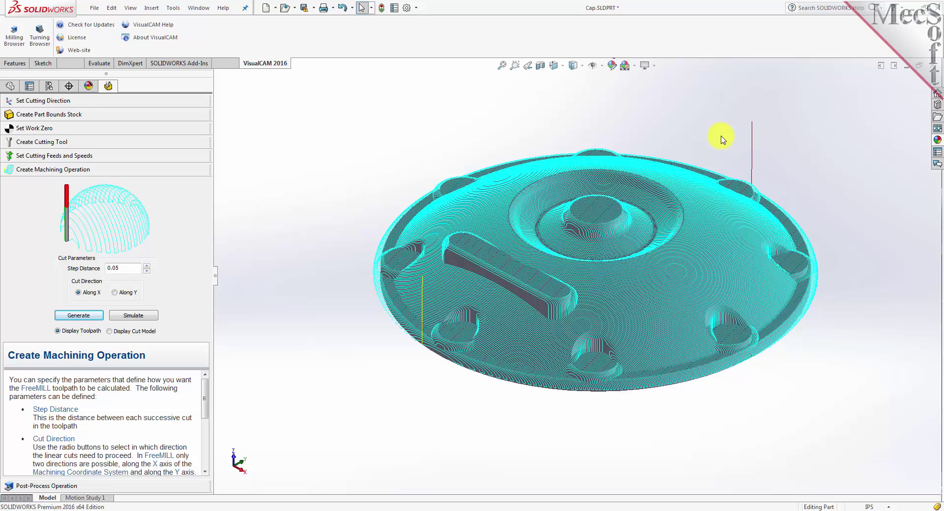
Simulate the cut, toggle between cut model and toolpath display, ending with the toolpath shown.
{"action": "left_click", "coordinate": [133, 315]}
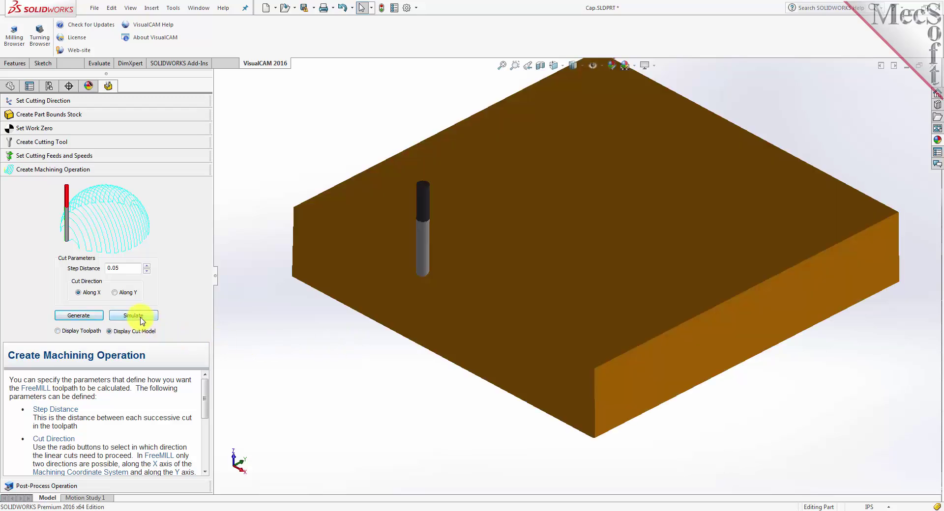
{"action": "middle_click_drag", "start_coordinate": [411, 313], "coordinate": [410, 292]}
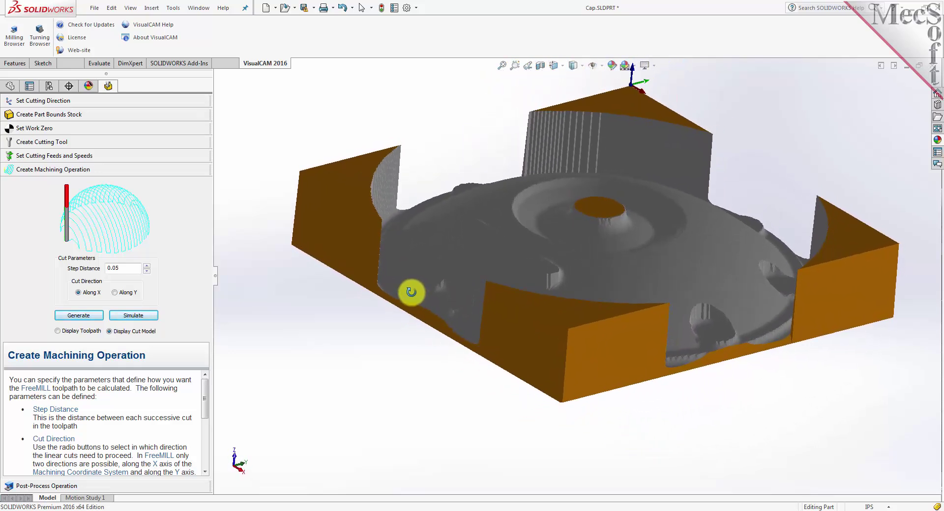
{"action": "left_click", "coordinate": [58, 331]}
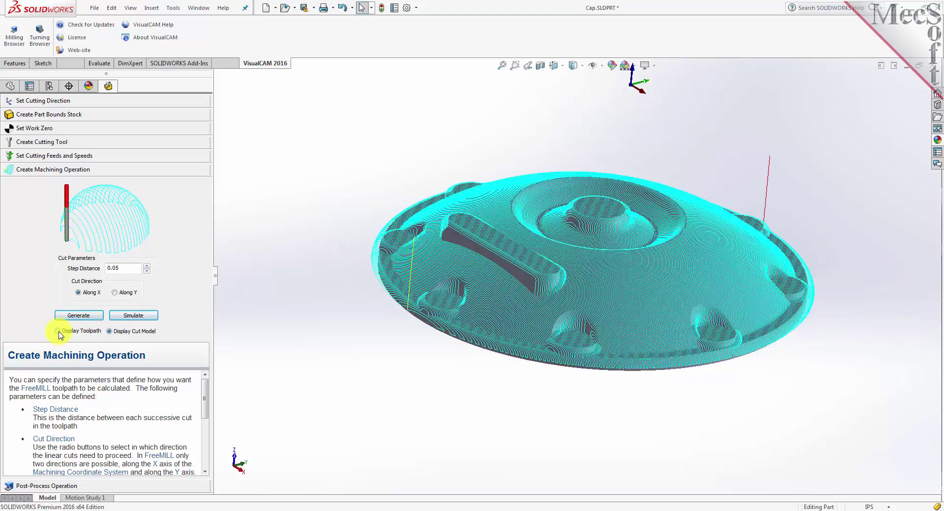
{"action": "left_click", "coordinate": [110, 332]}
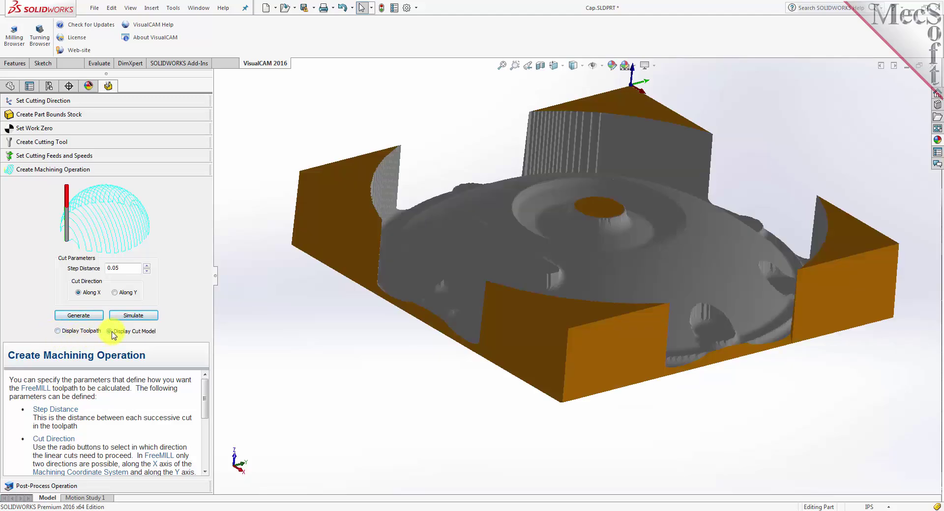
{"action": "left_click", "coordinate": [58, 331]}
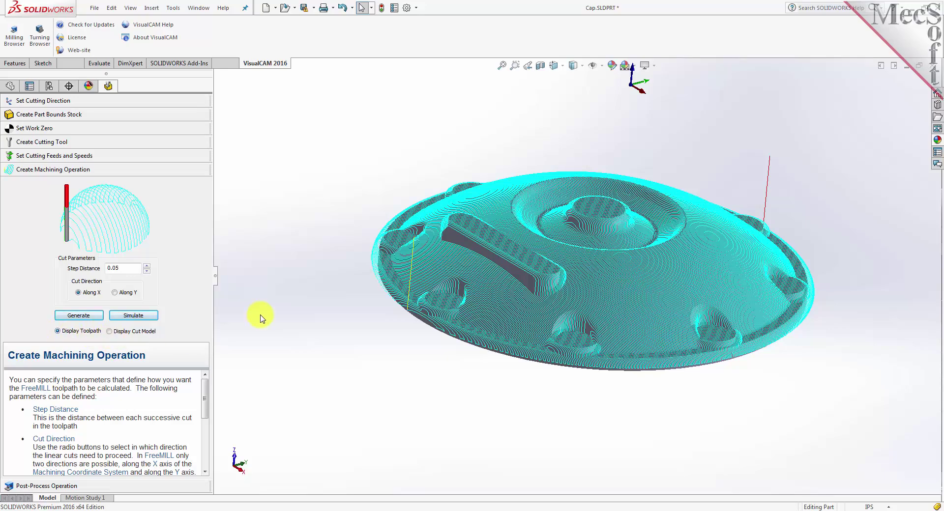
{"action": "middle_click_drag", "start_coordinate": [263, 319], "coordinate": [280, 334]}
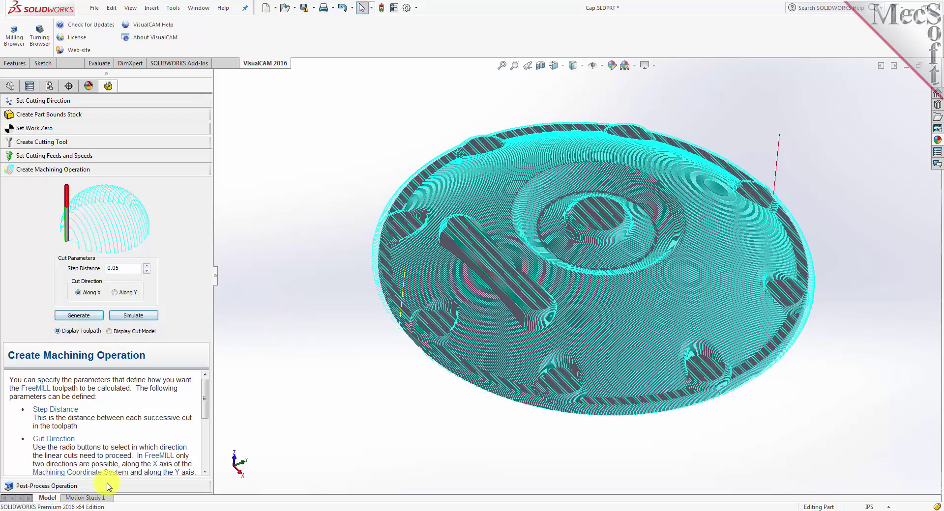
Expand the Post-Process Operation options and choose Haas from the Select Post Processor list.
{"action": "left_click", "coordinate": [54, 486]}
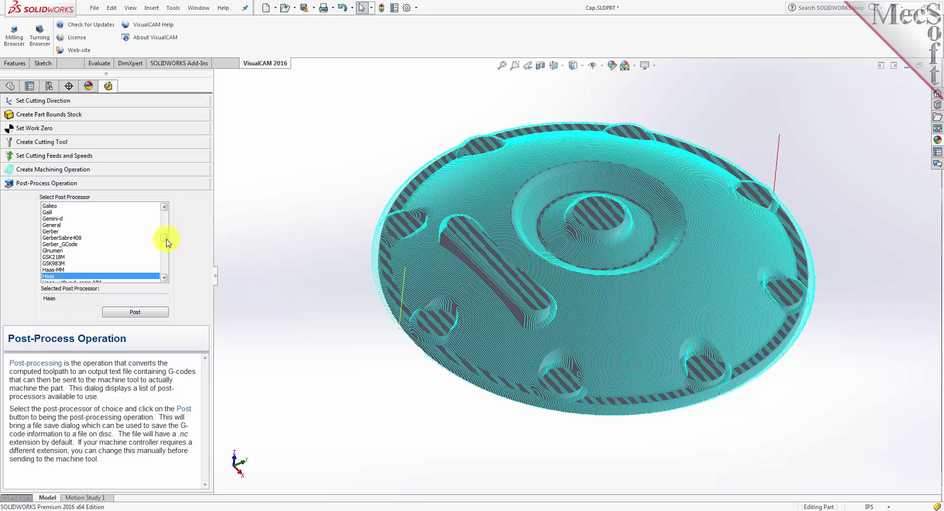
{"action": "mouse_move", "coordinate": [165, 239]}
{"action": "left_mouse_down"}
{"action": "mouse_move", "coordinate": [170, 217]}
{"action": "mouse_move", "coordinate": [171, 265]}
{"action": "mouse_move", "coordinate": [169, 247]}
{"action": "mouse_move", "coordinate": [177, 244]}
{"action": "left_mouse_up"}
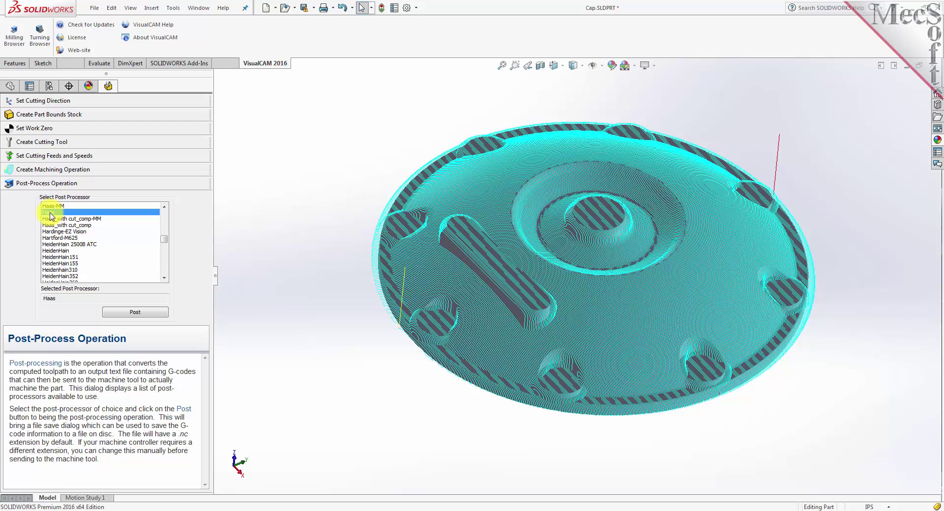
Post the toolpath and enter cap2 as the .nc file name in the Data folder.
{"action": "left_click", "coordinate": [140, 313]}
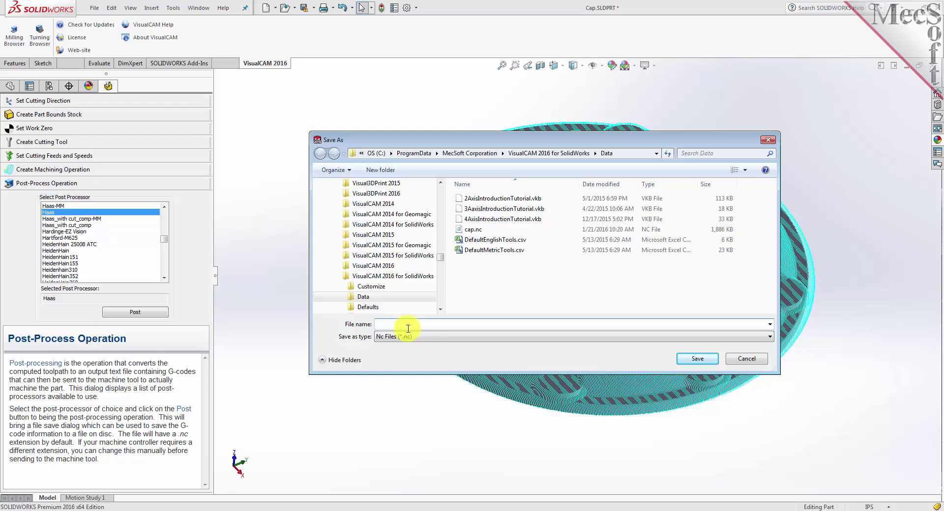
{"action": "type", "text": "cap"}
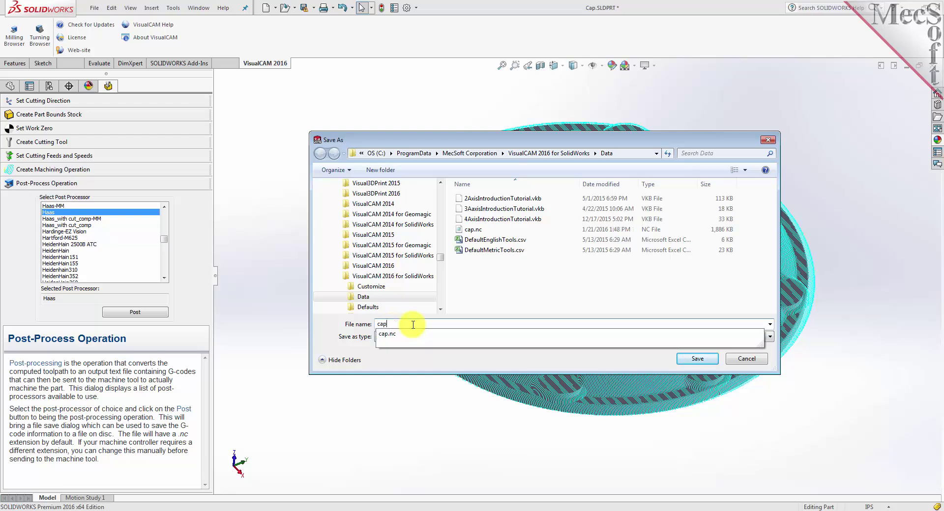
{"action": "type", "text": "2.nc"}
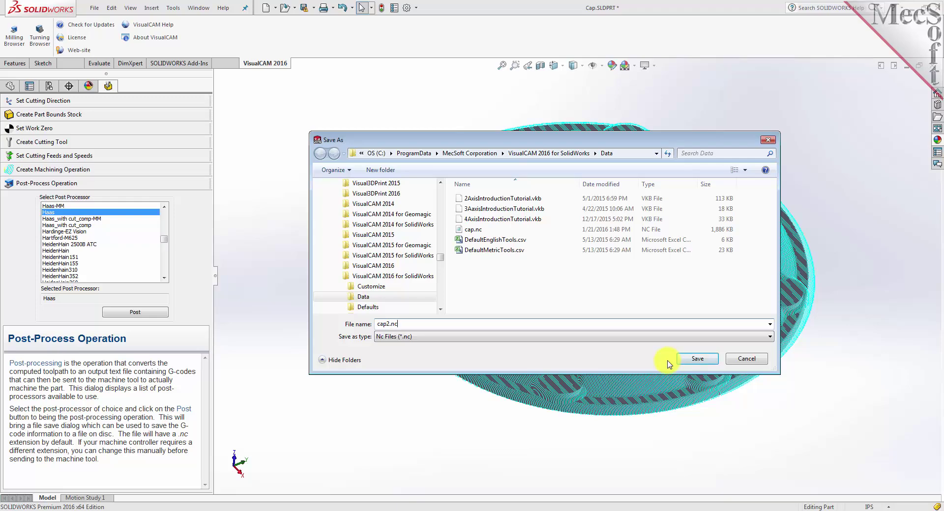
{"action": "left_click", "coordinate": [698, 359]}
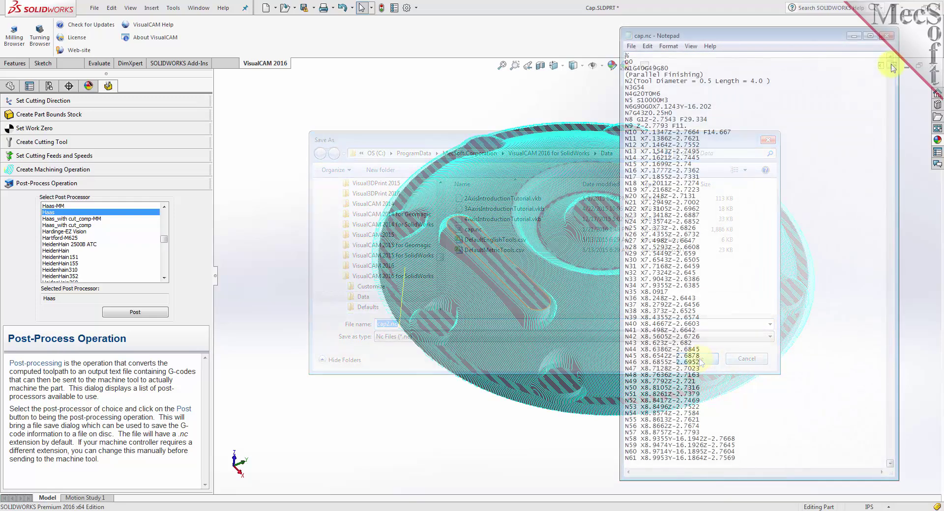
{"action": "mouse_move", "coordinate": [890, 59]}
{"action": "left_mouse_down"}
{"action": "mouse_move", "coordinate": [885, 373]}
{"action": "mouse_move", "coordinate": [869, 84]}
{"action": "mouse_move", "coordinate": [886, 59]}
{"action": "left_mouse_up"}
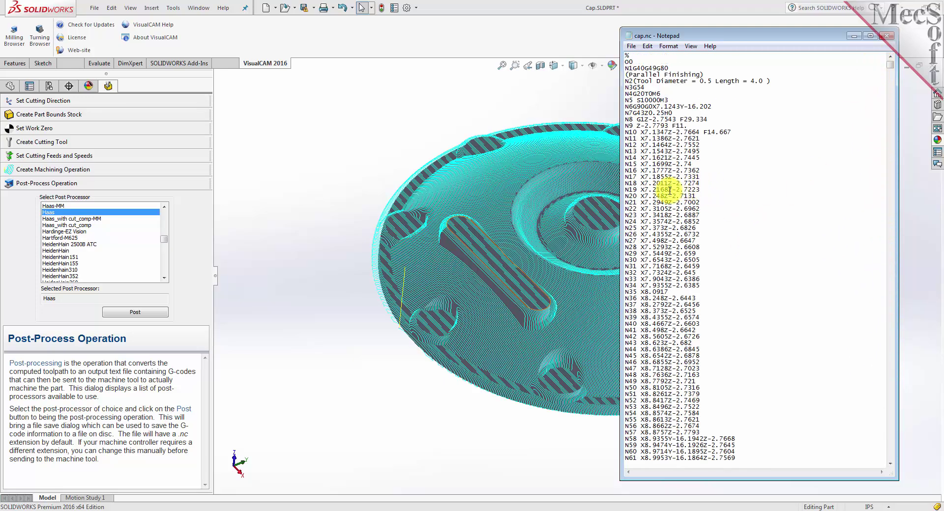
{"action": "left_click_drag", "start_coordinate": [699, 190], "coordinate": [667, 190]}
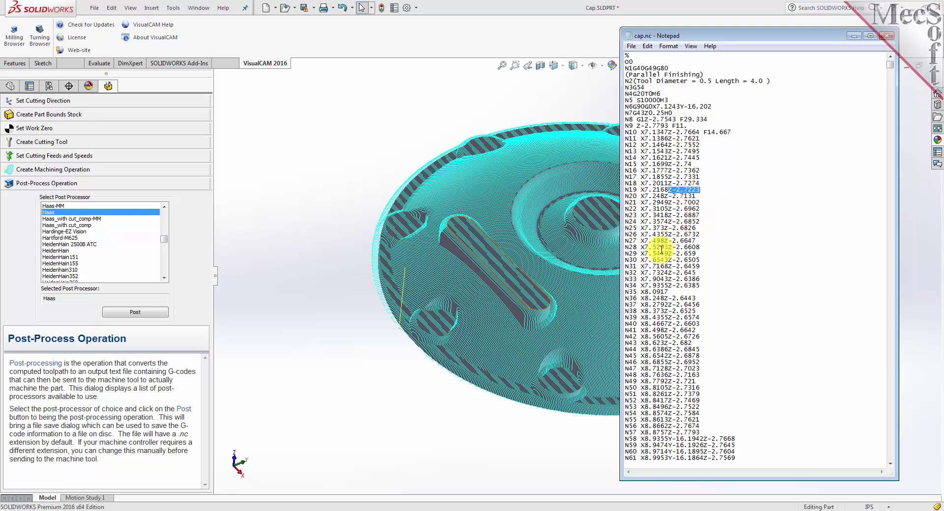
{"action": "left_click_drag", "start_coordinate": [663, 241], "coordinate": [696, 241]}
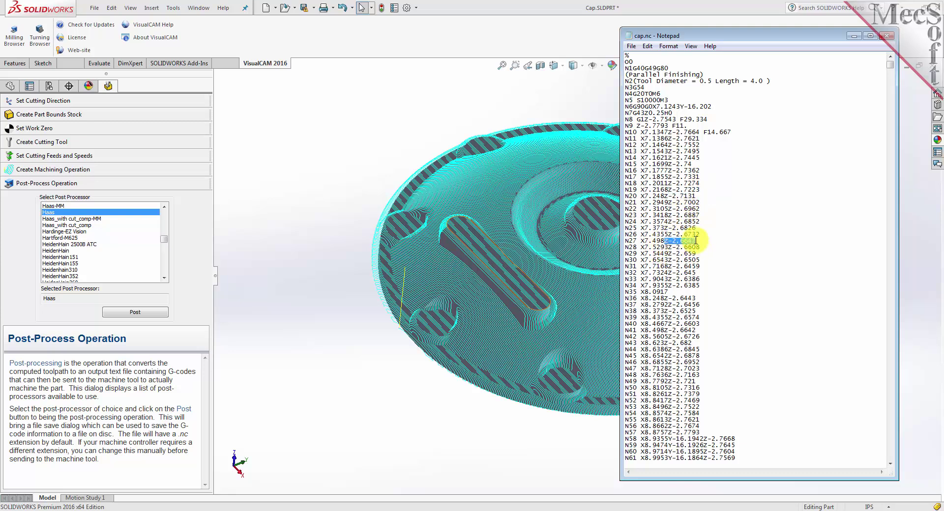
{"action": "left_click_drag", "start_coordinate": [693, 37], "coordinate": [764, 39]}
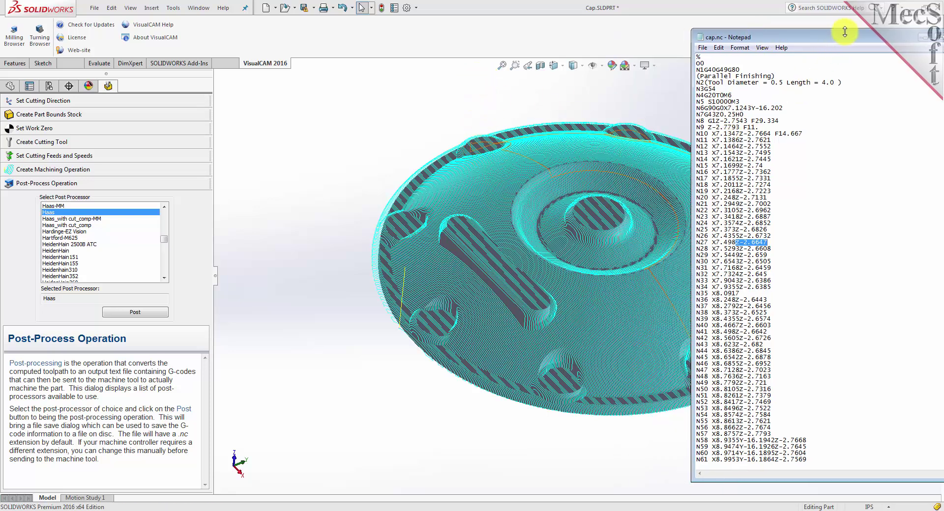
{"action": "left_click_drag", "start_coordinate": [842, 38], "coordinate": [784, 58]}
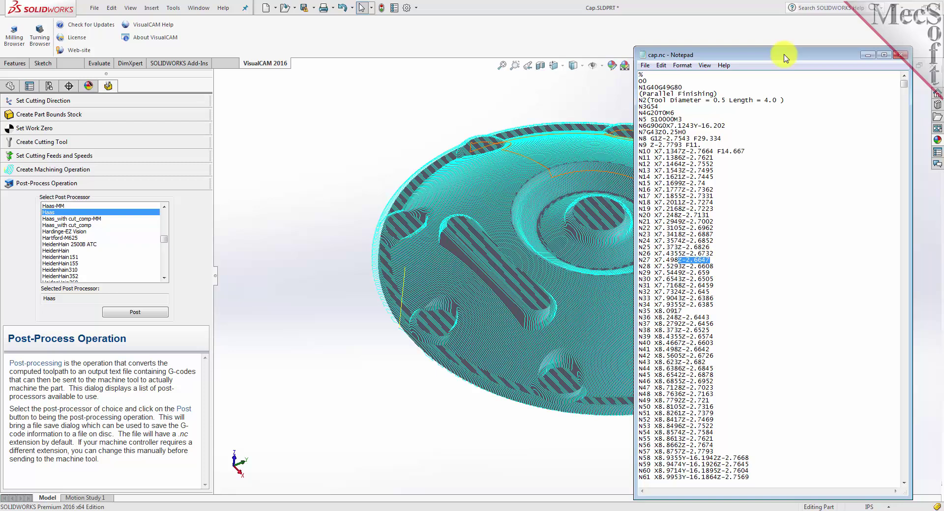
{"action": "left_click", "coordinate": [794, 100]}
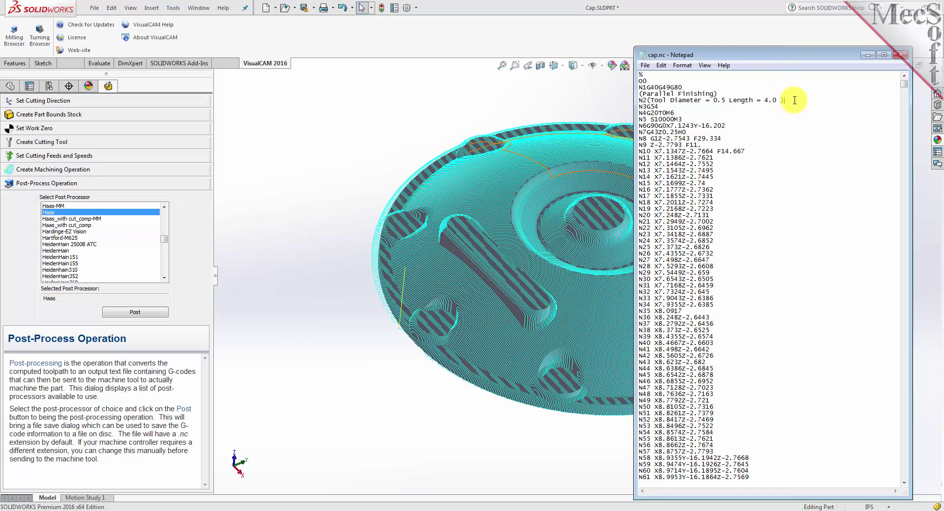